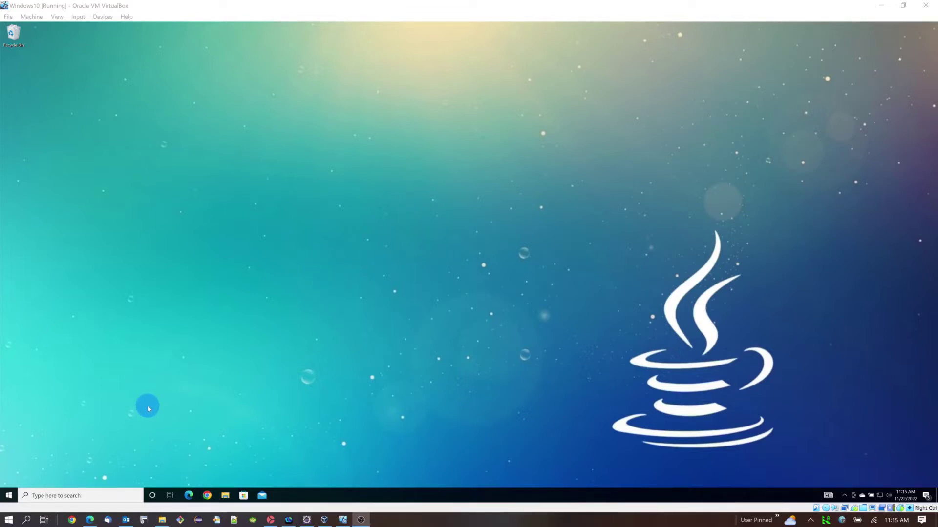
Step: Load the Adoptium home page from the bookmark and go to Other platforms and versions
click(218, 466)
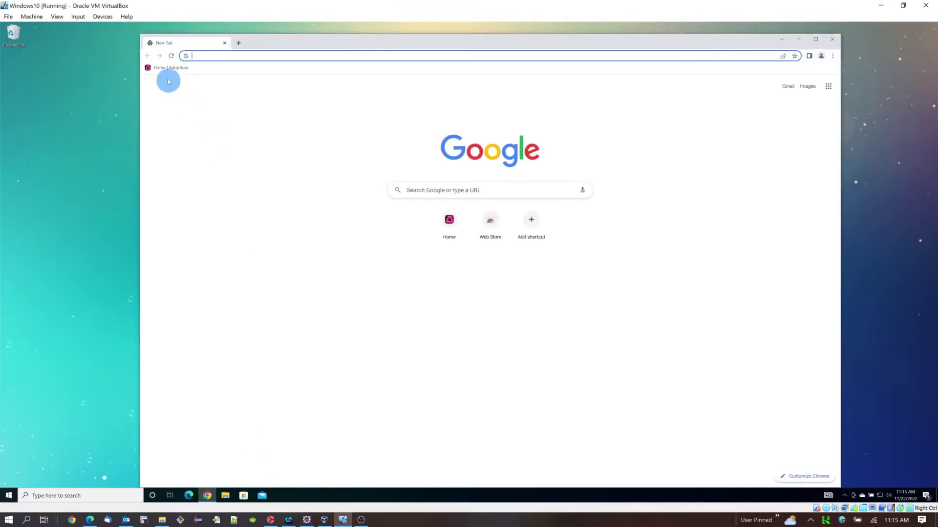
click(170, 70)
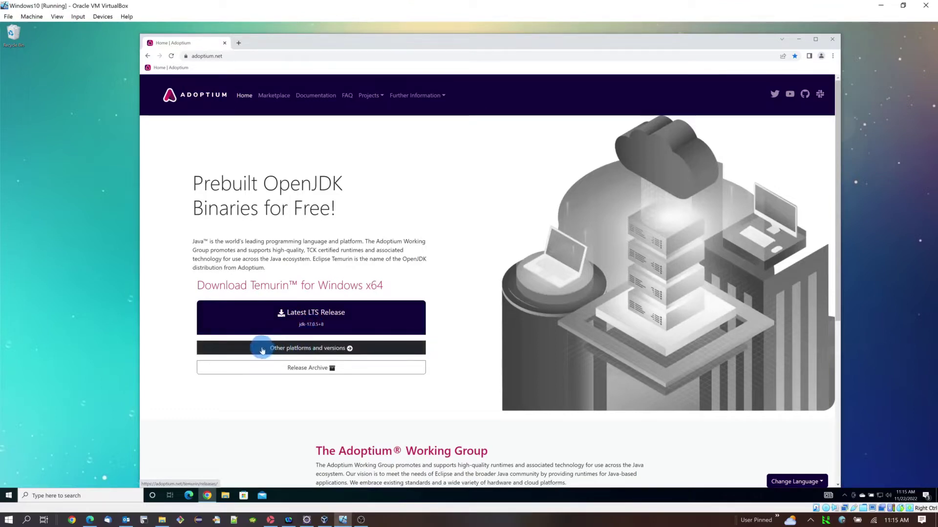
click(317, 350)
click(354, 288)
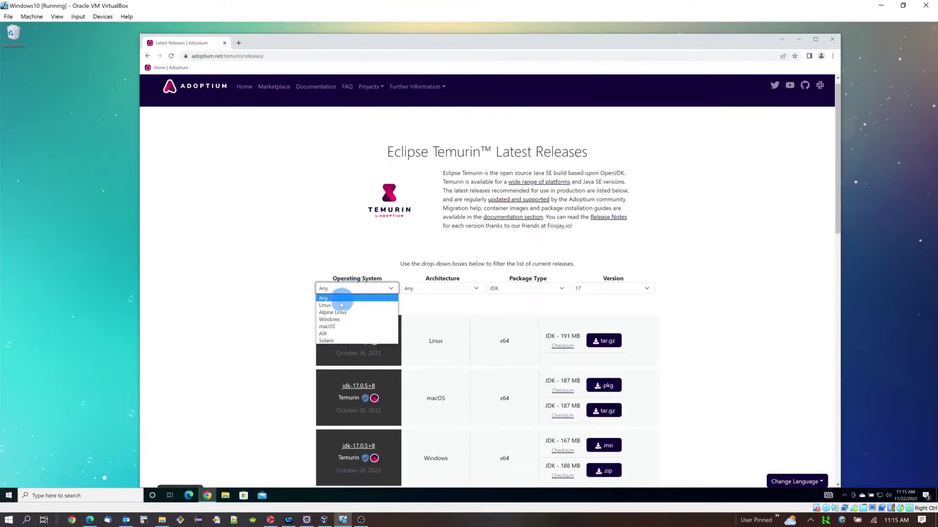
Step: Filter releases to Windows, x64, version 11 and download the jdk-11.0.17+8 .zip
click(327, 320)
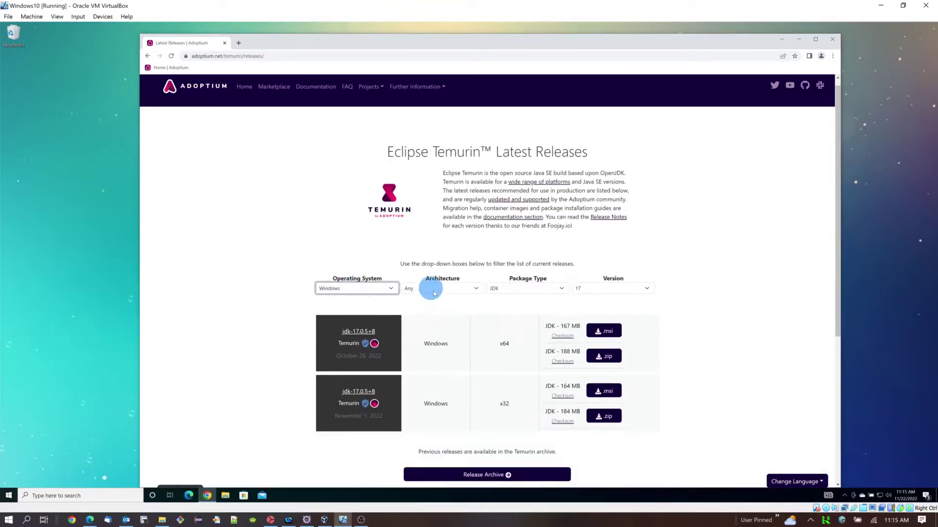
click(433, 293)
click(438, 302)
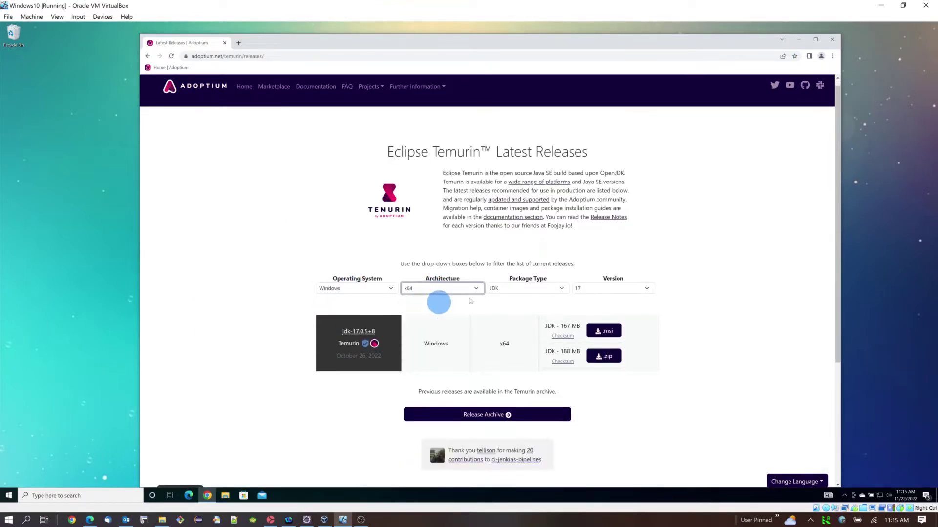
click(591, 291)
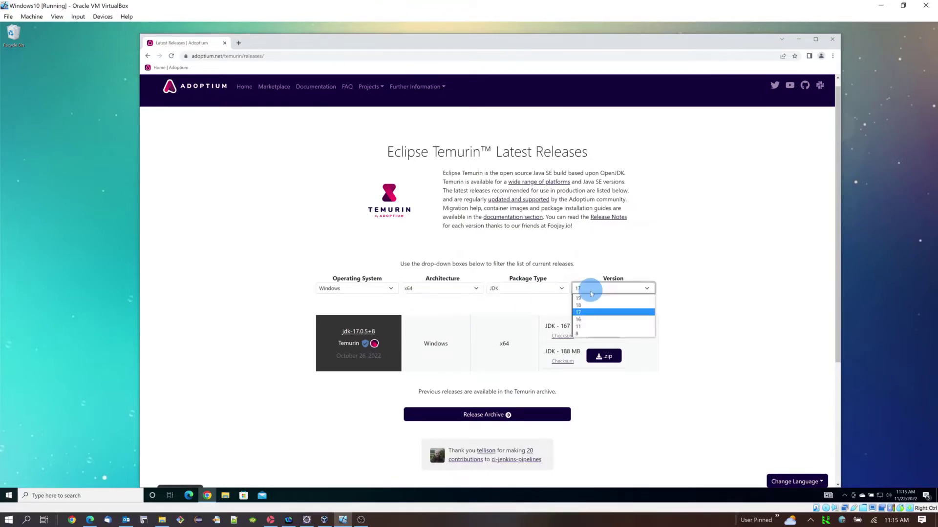
click(586, 326)
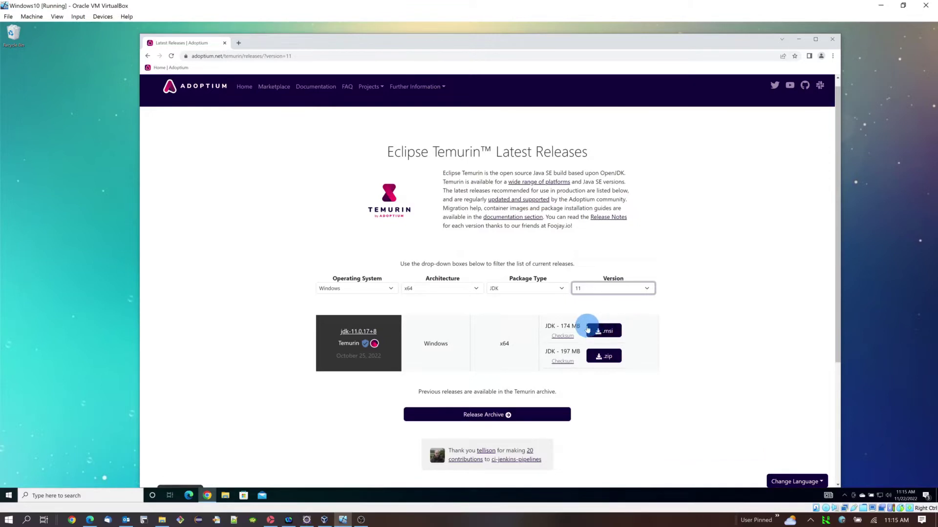
click(606, 359)
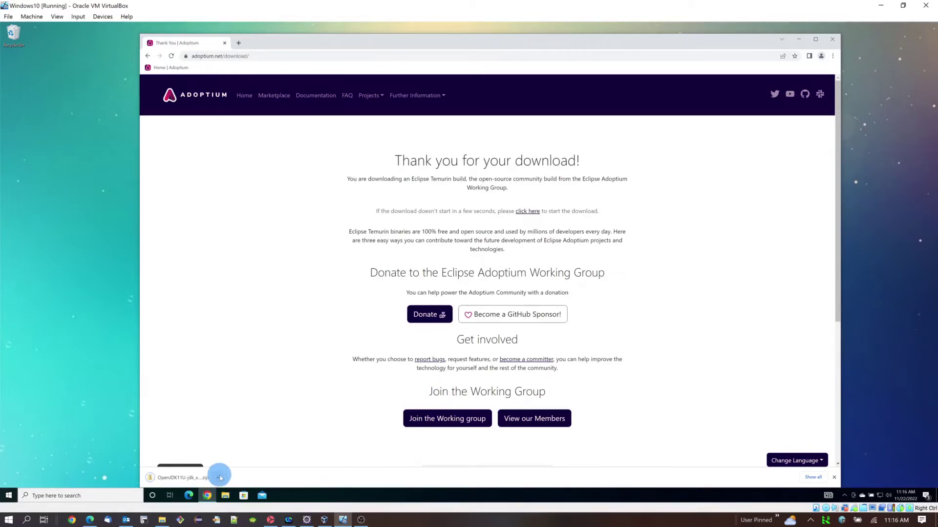
Step: Show the downloaded zip in its folder and extract it to the suggested destination
click(219, 479)
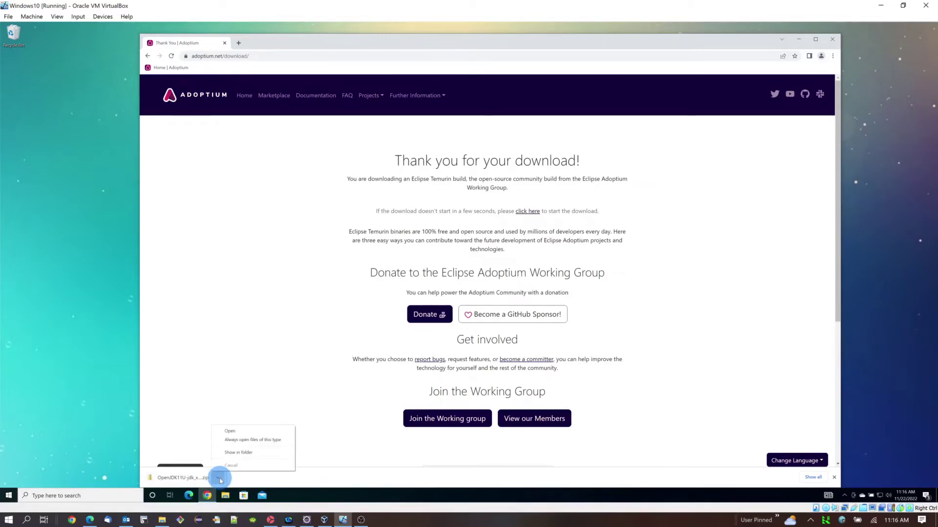
click(237, 453)
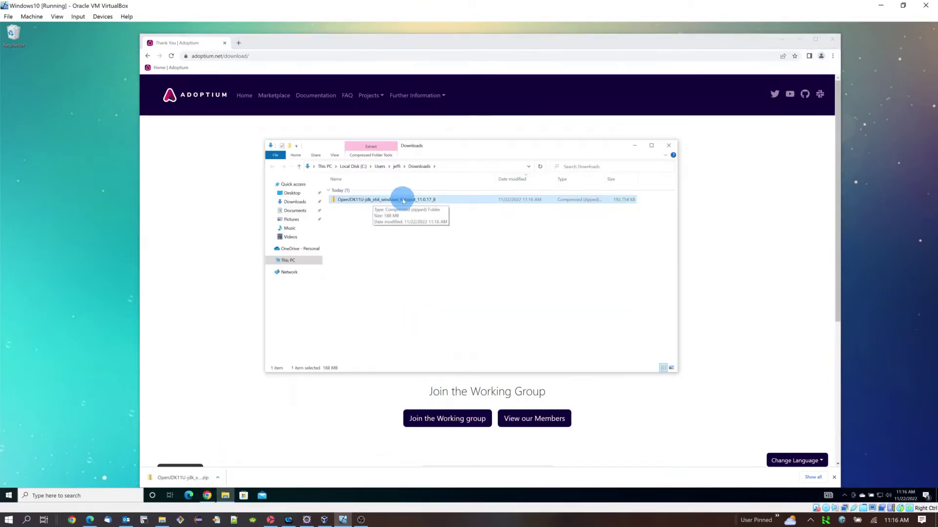
right_click(371, 202)
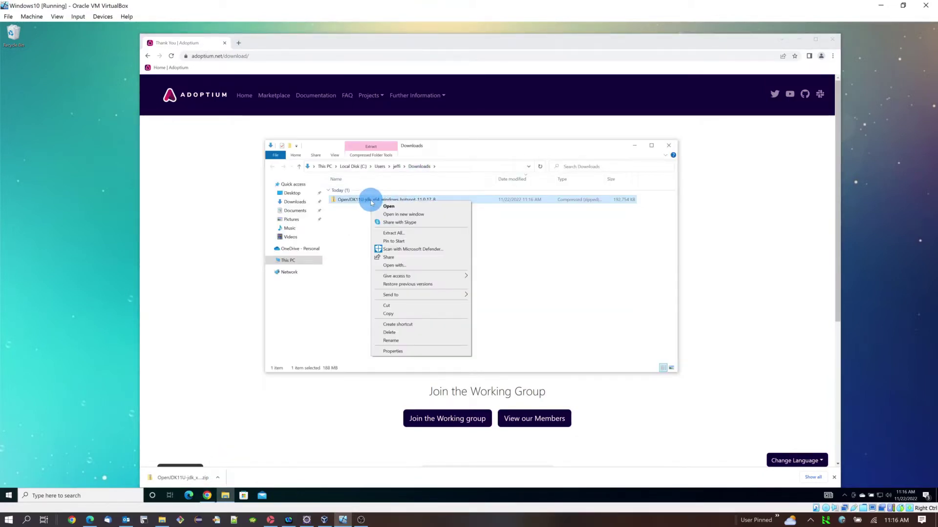
click(393, 233)
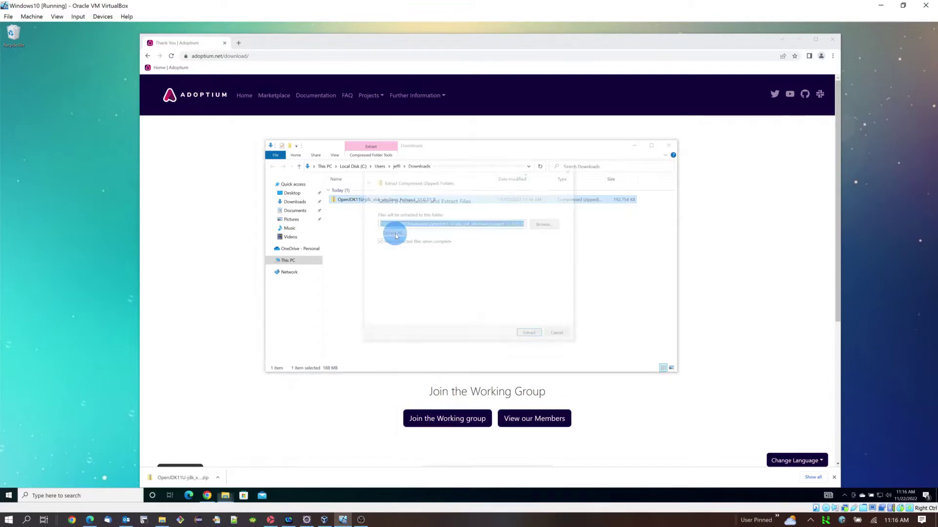
click(530, 335)
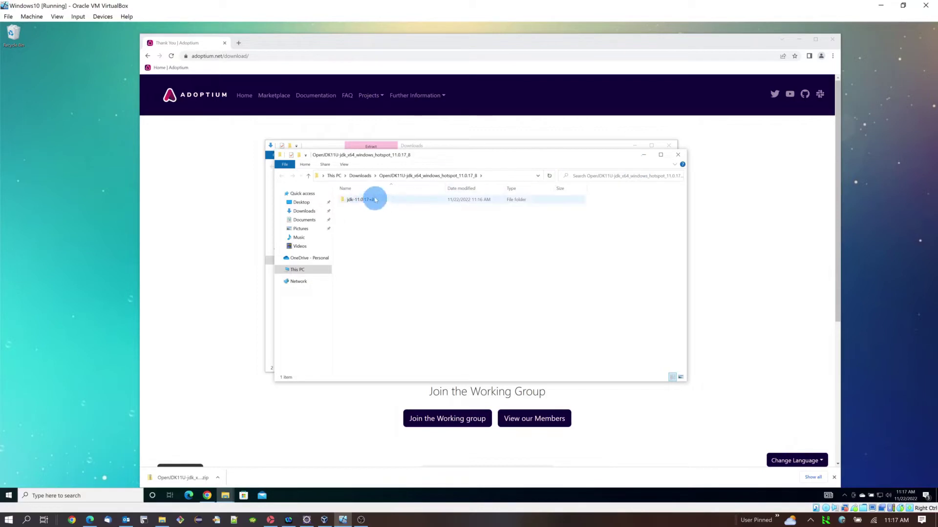
Step: Open the extracted OpenJDK folder to jdk-11.0.17+8, then browse to This PC > Local Disk (C:)
click(503, 176)
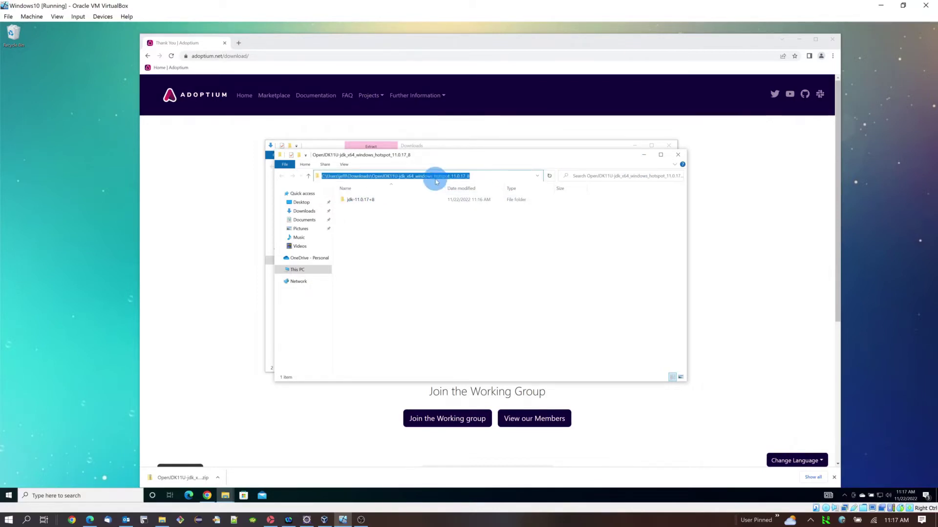
drag(438, 177, 519, 247)
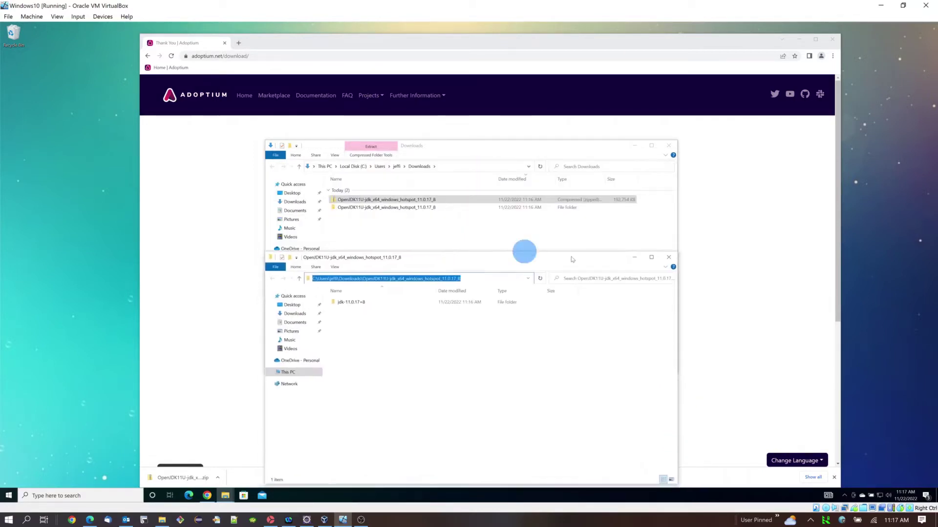
double_click(404, 208)
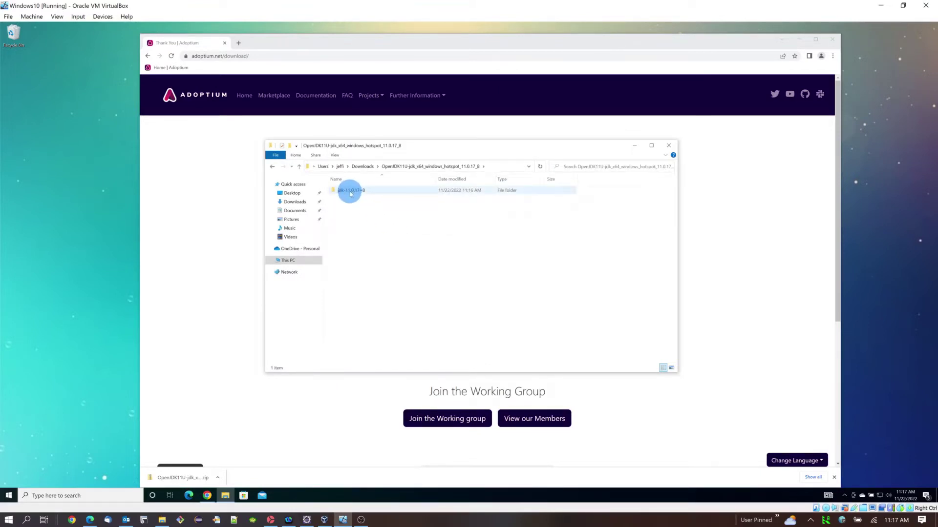
right_click(349, 193)
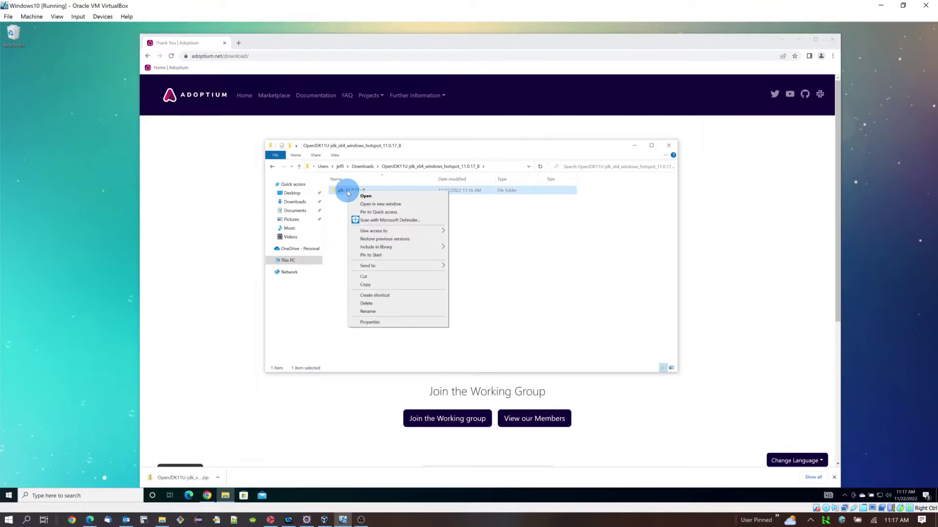
click(278, 287)
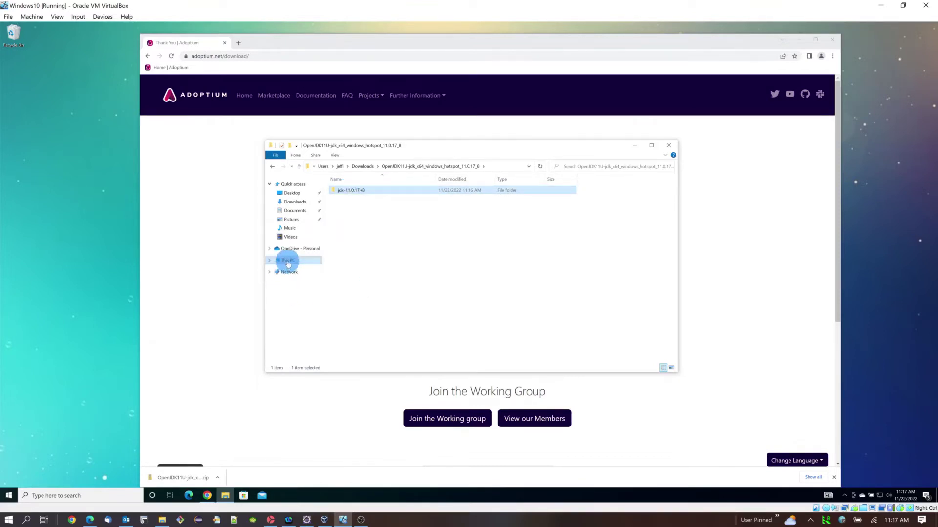
click(288, 262)
double_click(386, 270)
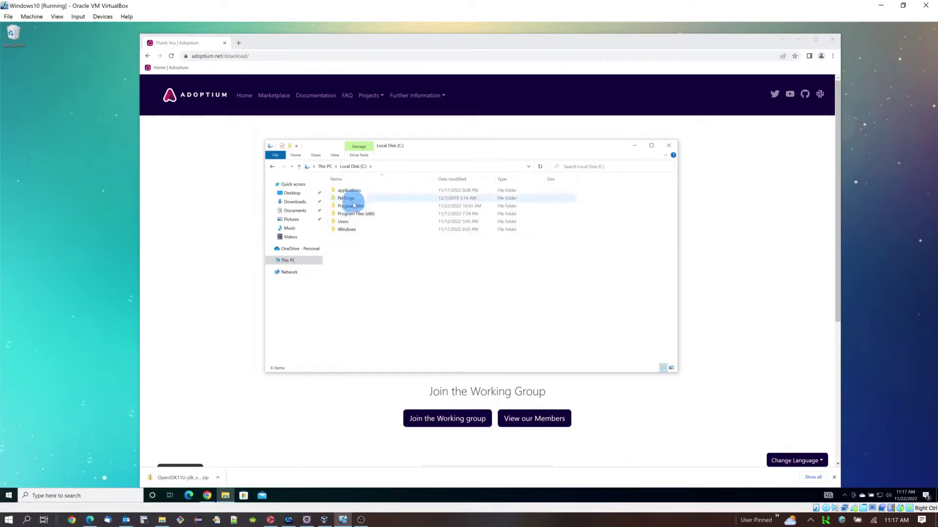
Step: Create a new folder named Java inside Program Files
double_click(352, 207)
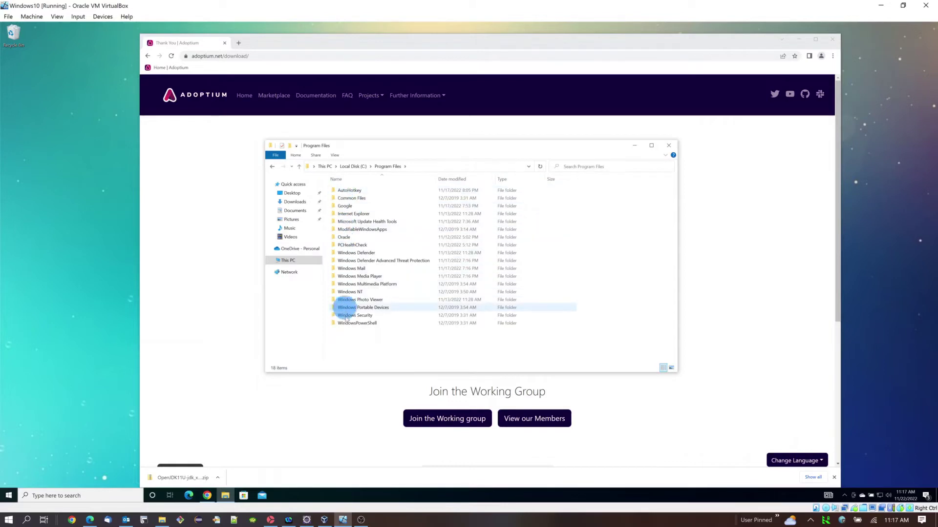
right_click(392, 342)
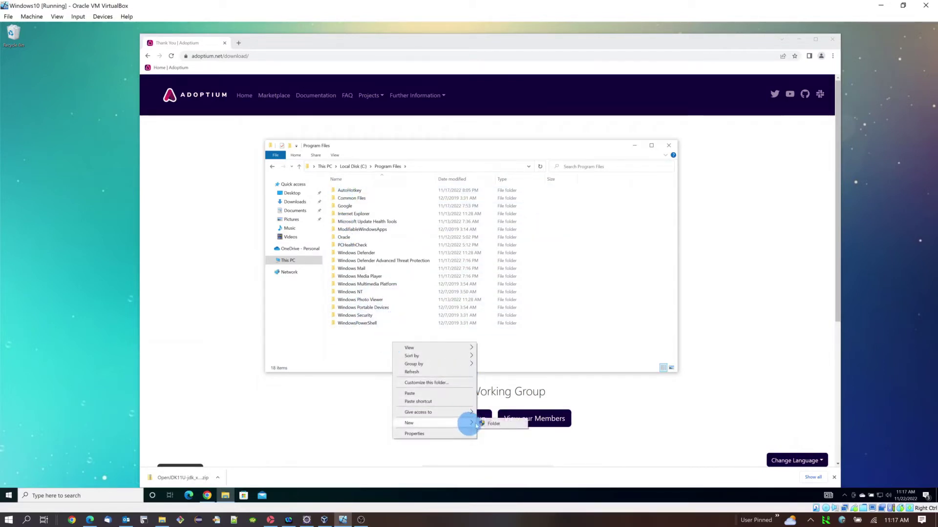
click(497, 423)
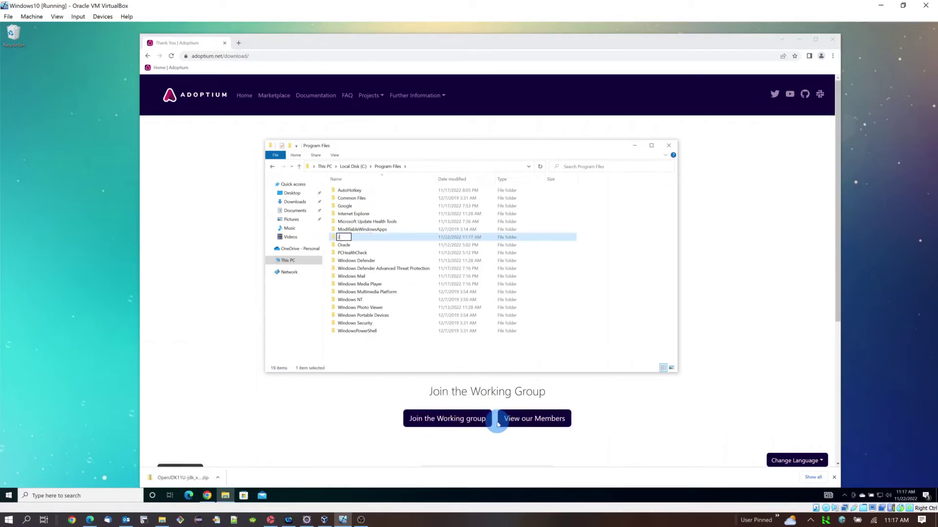
text(Java)
key(Return)
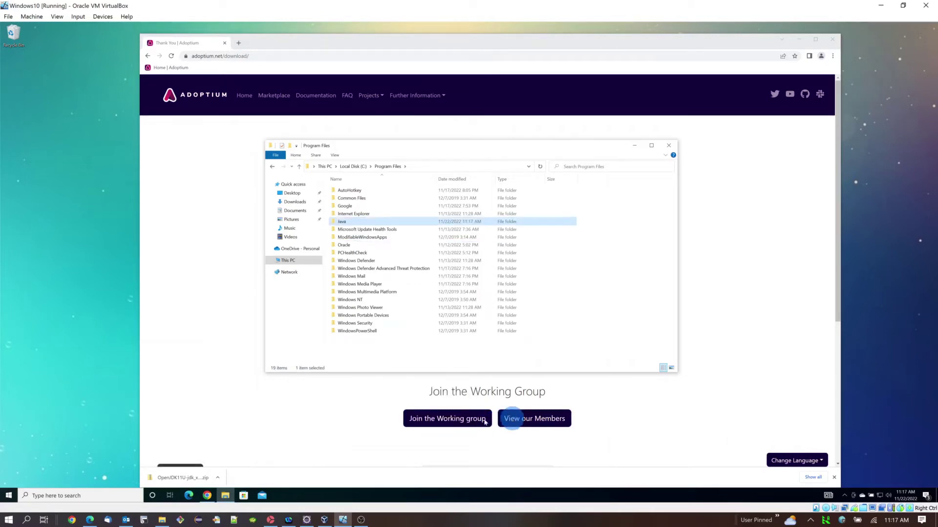
Step: Paste the jdk-11.0.17+8 folder into Java, approving the admin prompt, and open it
double_click(344, 222)
right_click(374, 242)
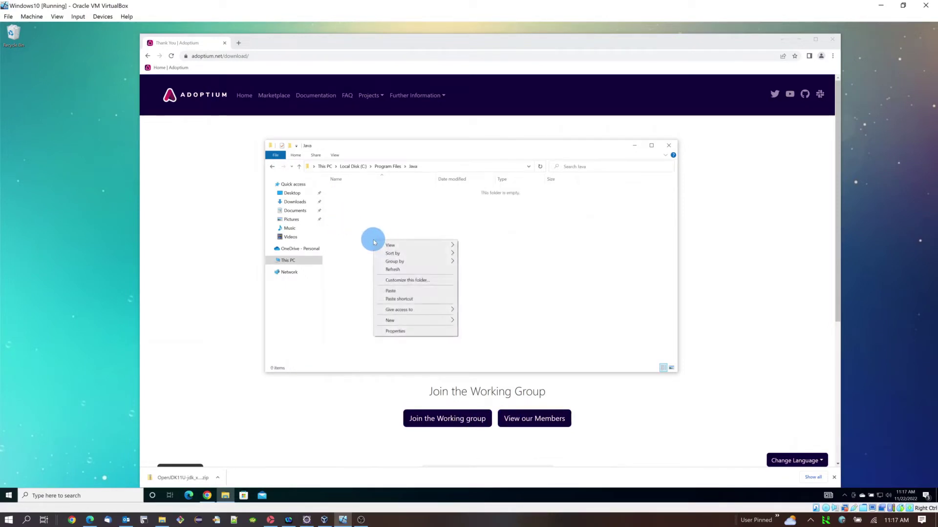
click(391, 292)
click(455, 236)
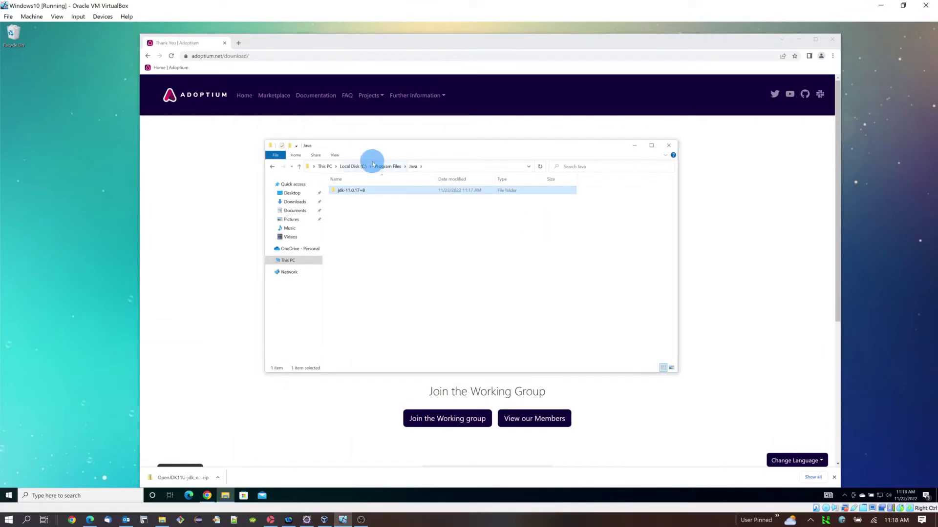
double_click(357, 193)
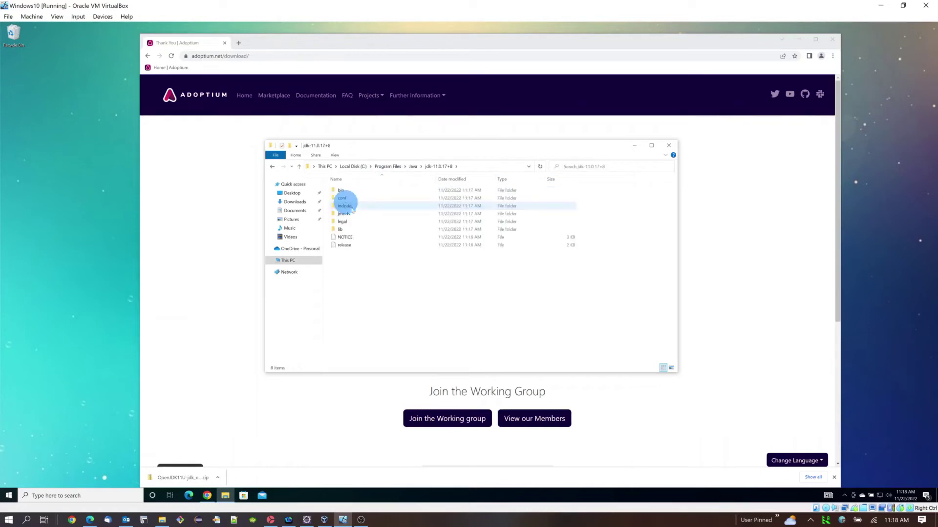
Step: Copy the jdk-11.0.17+8 folder path from the address bar and search Windows for 'varia'
click(317, 167)
key(ctrl+c)
right_click(358, 169)
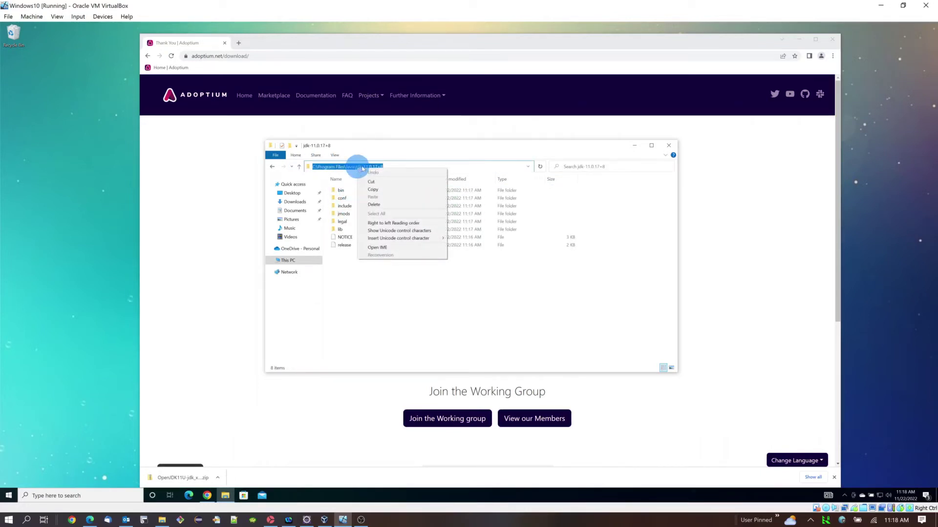
click(374, 190)
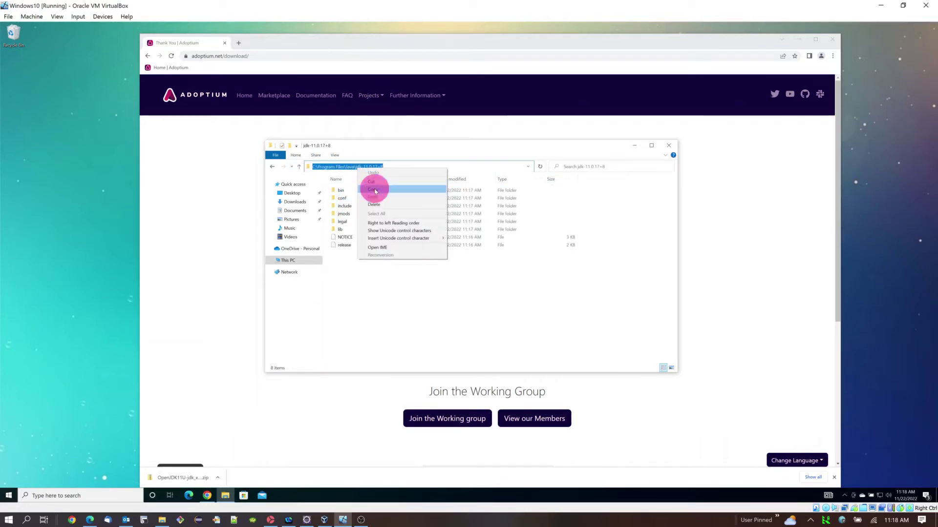
click(58, 496)
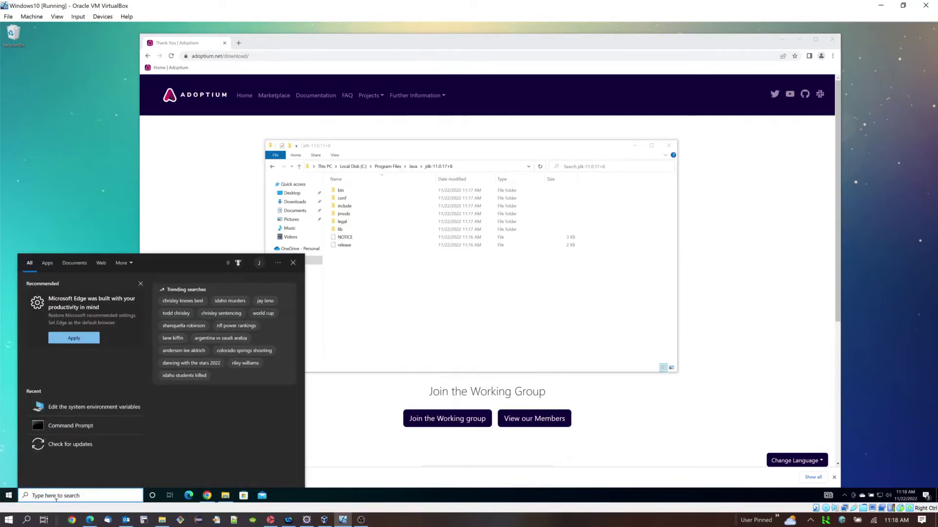
text(varia)
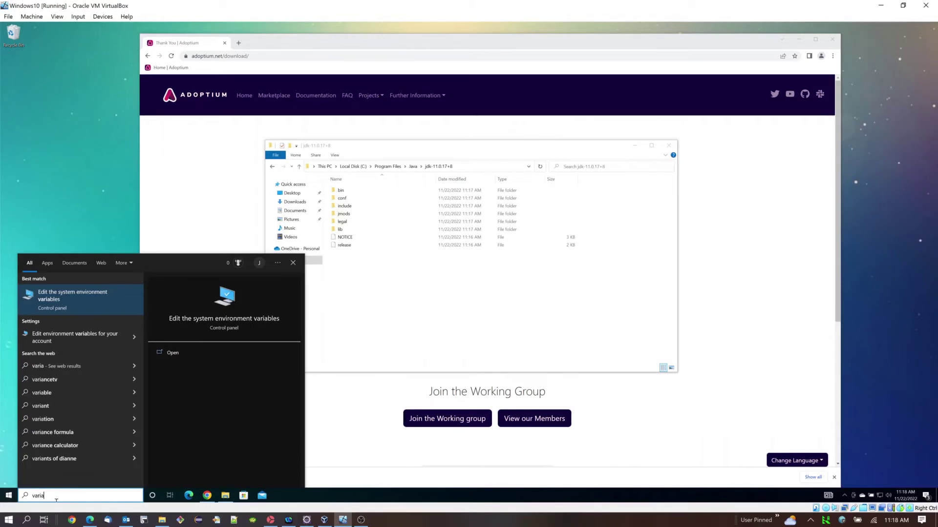
Step: Add user variable JAVA_HOME with value C:\Program Files\Java\jdk-11.0.17+8
click(80, 301)
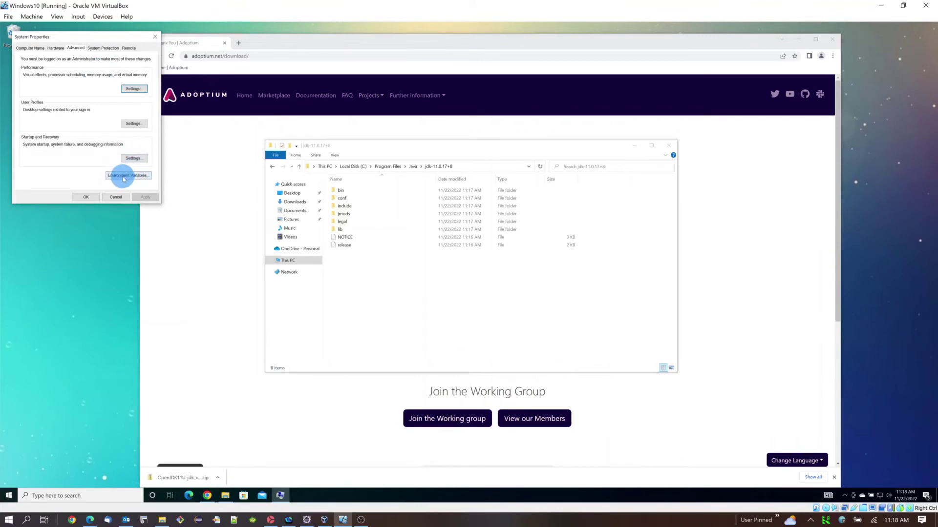
click(123, 177)
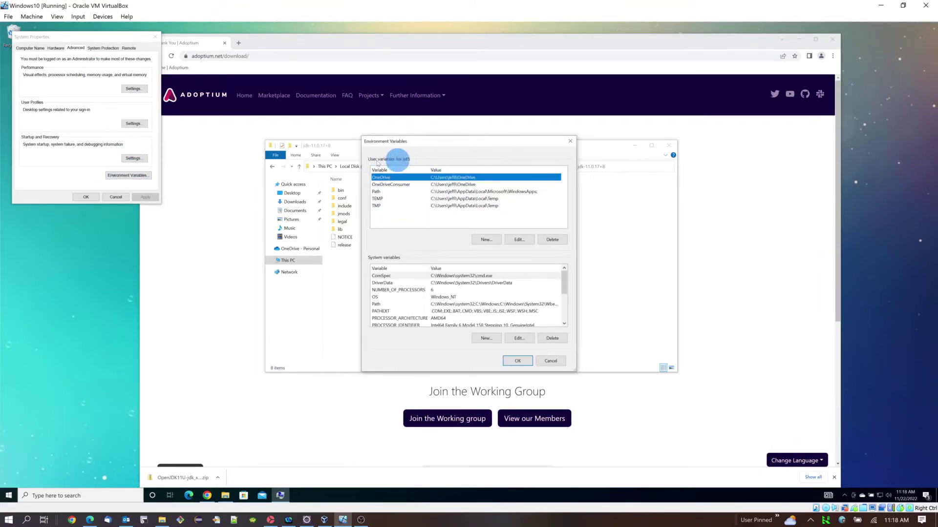
click(486, 239)
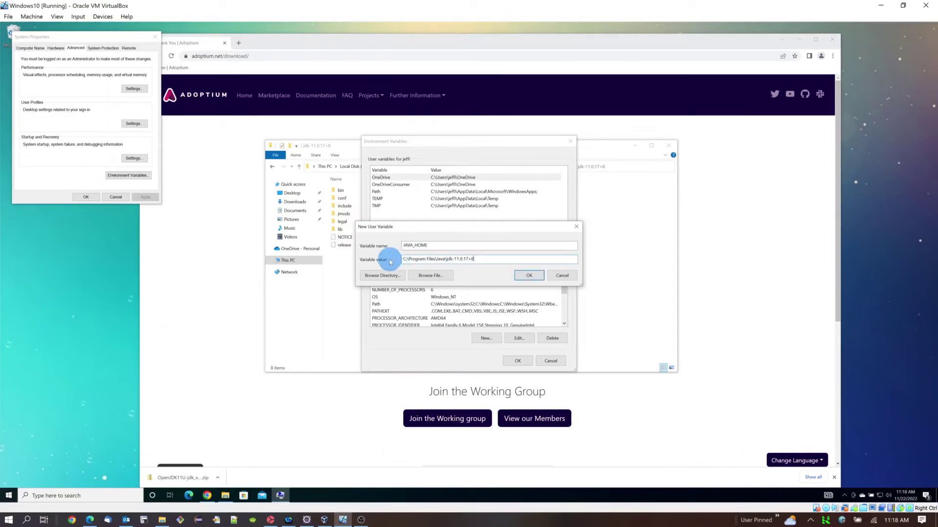
click(531, 275)
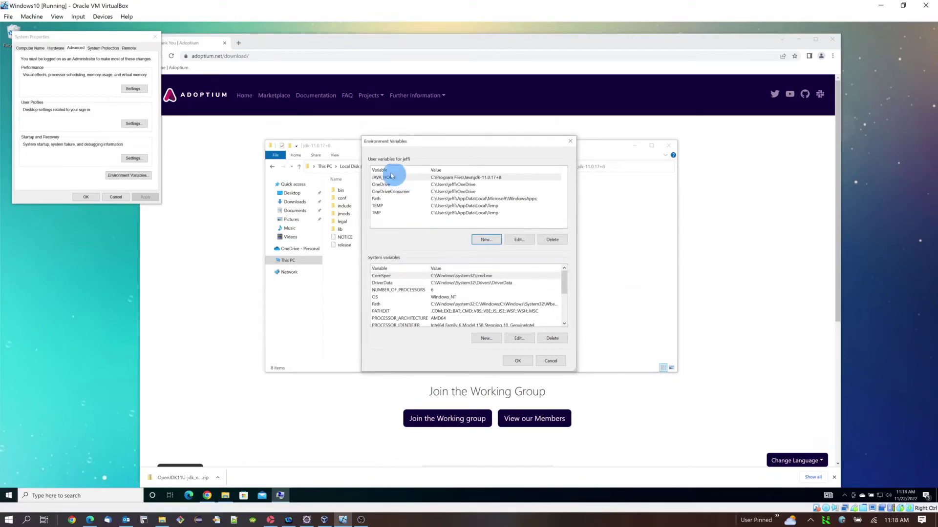
Step: Add a new user Path entry C:\Program Files\Java\jdk-11.0.17+8\bin
click(377, 199)
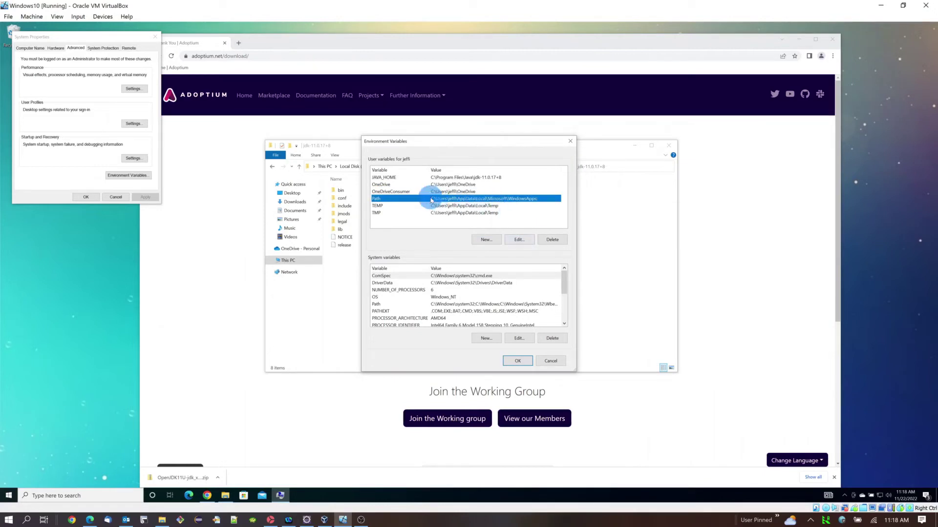
click(520, 240)
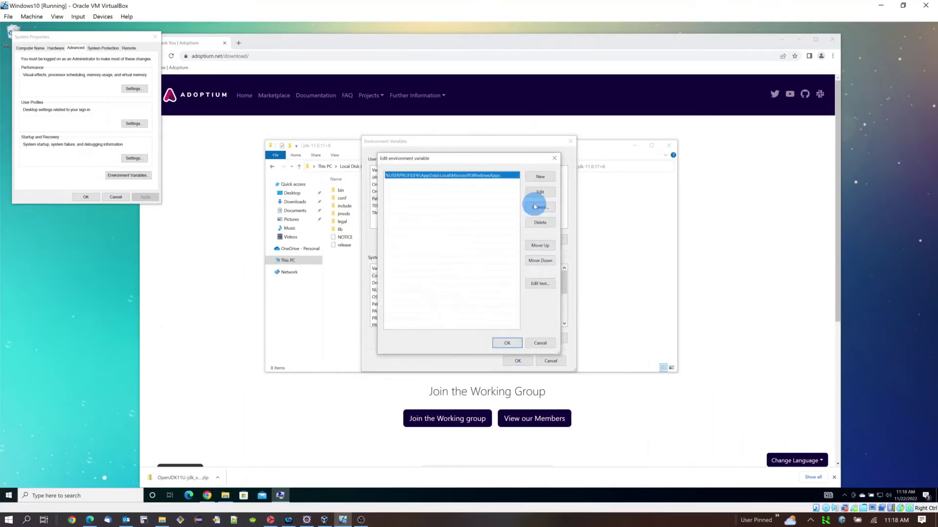
click(541, 177)
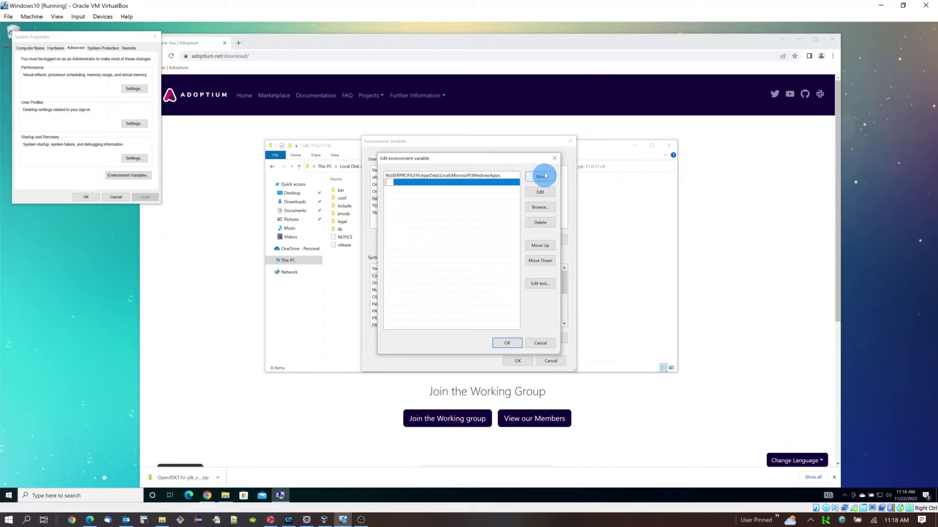
key(ctrl+v)
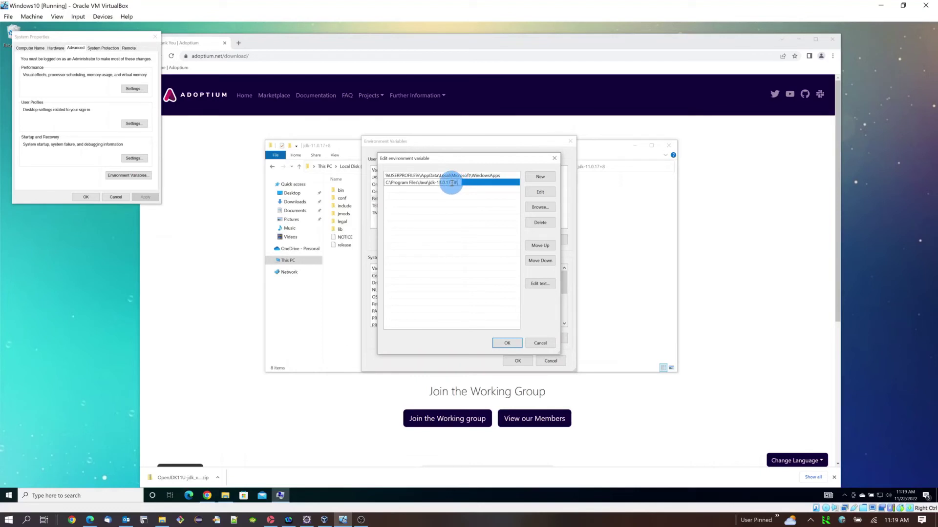
click(507, 343)
Step: Confirm the Environment Variables and System Properties dialogs, then close Chrome
click(518, 362)
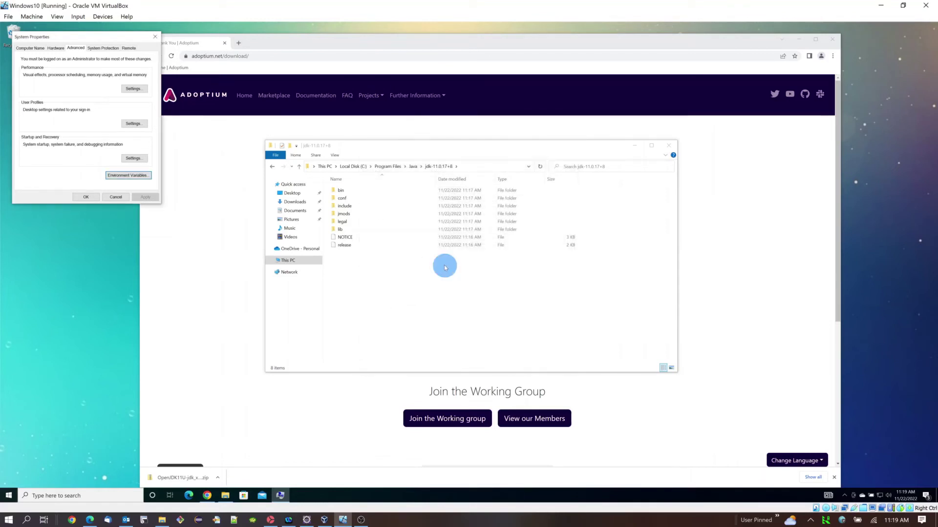
click(86, 197)
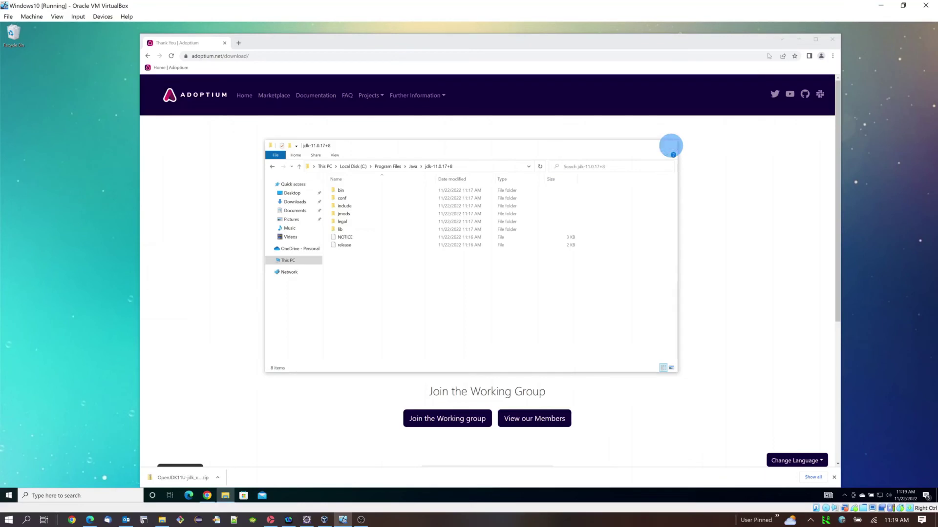
click(834, 39)
Step: Open Command Prompt via a 'cmd' search and run java -version to check for 11.0.17
click(45, 496)
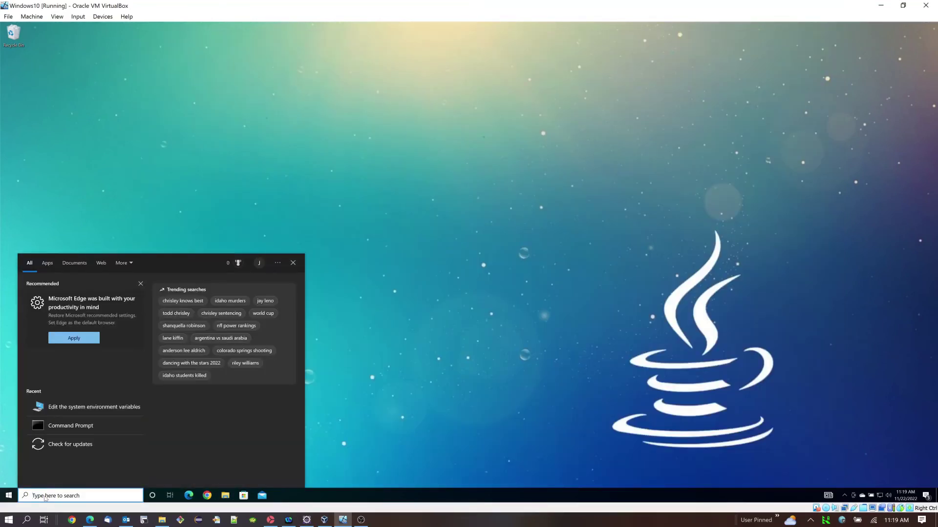
text(cmd)
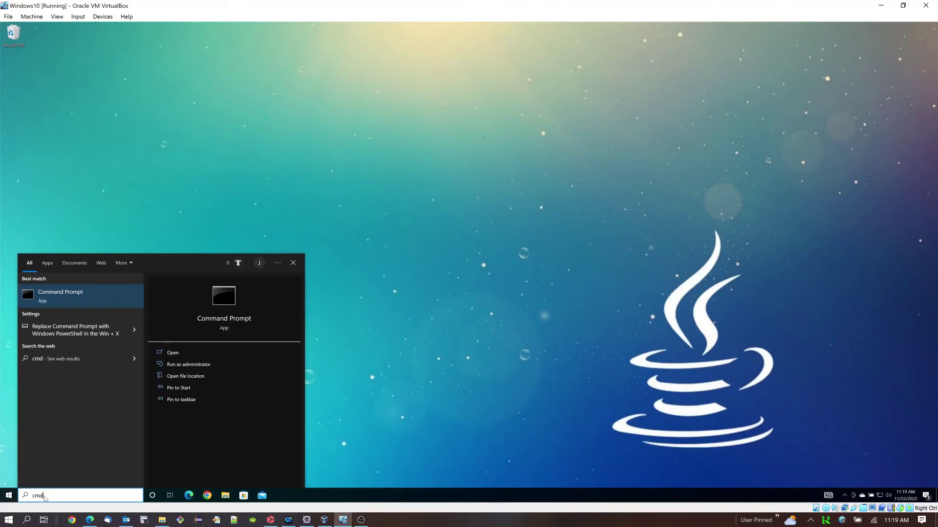
click(60, 295)
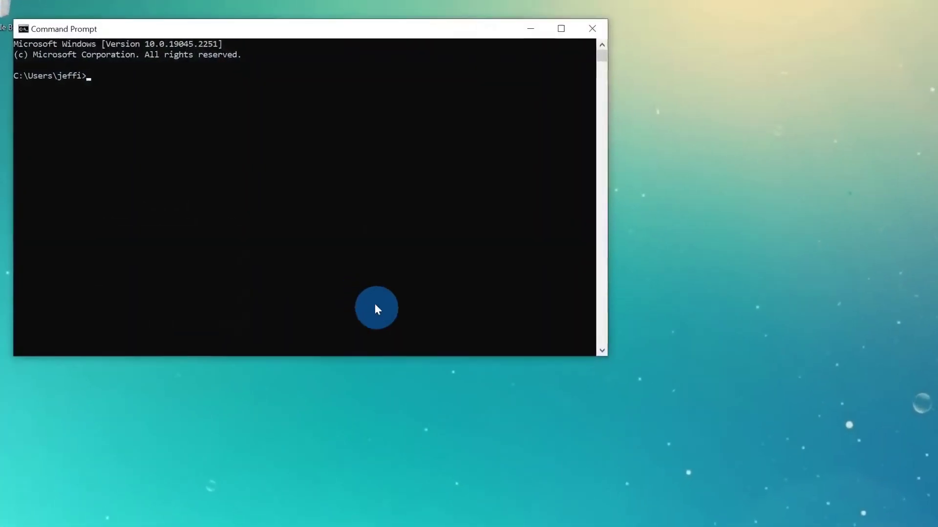
click(274, 184)
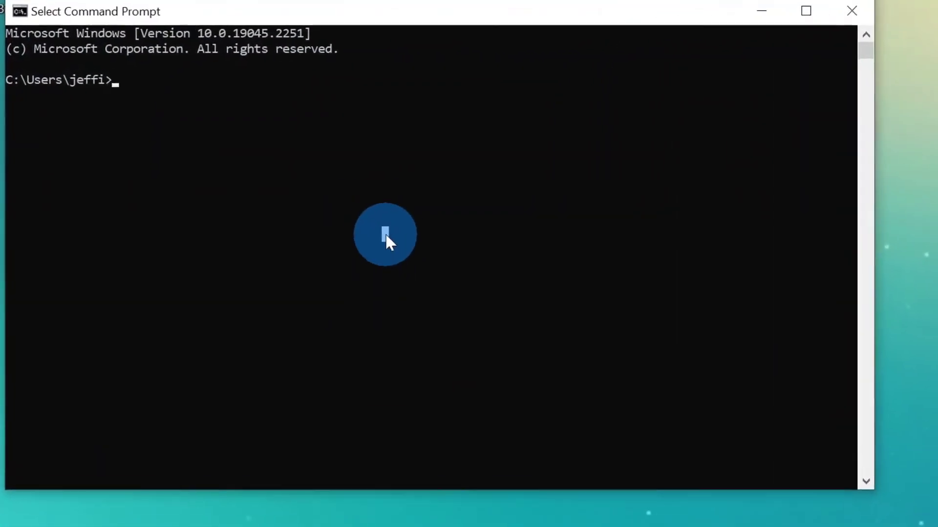
text(java -version)
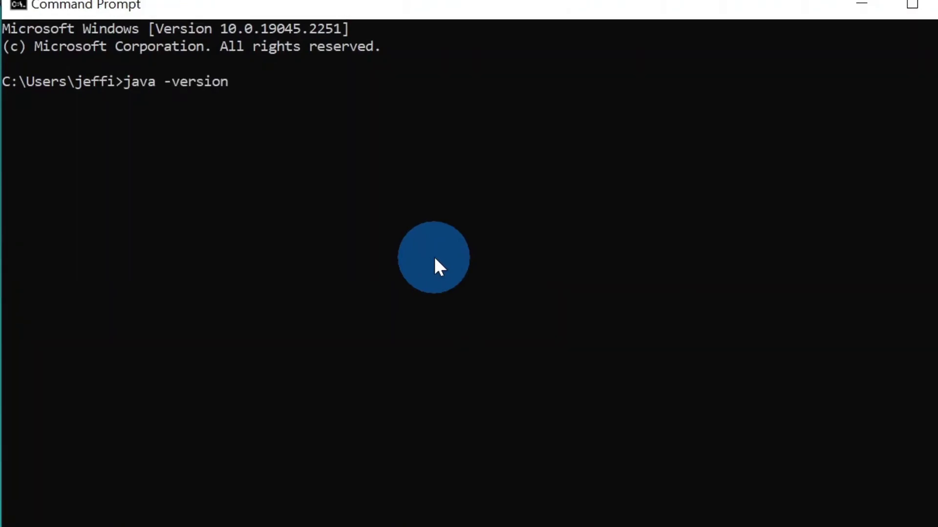
key(Return)
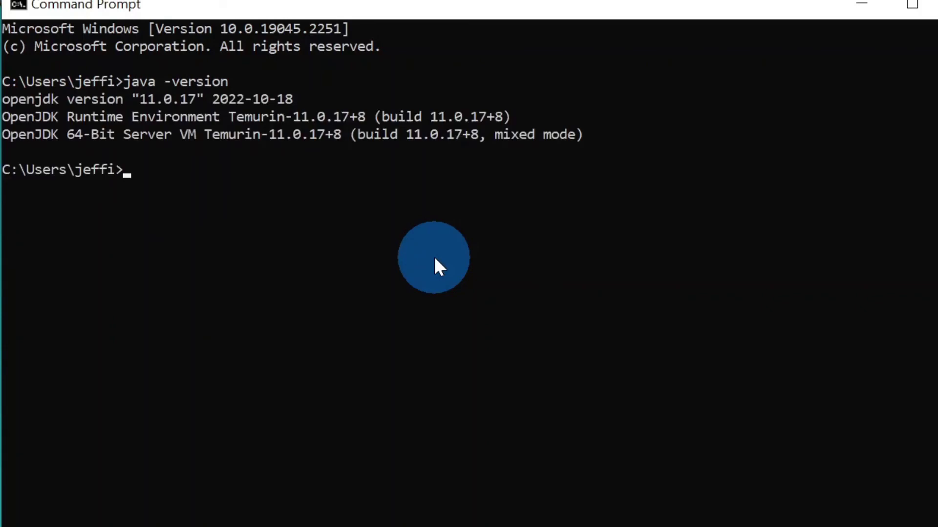